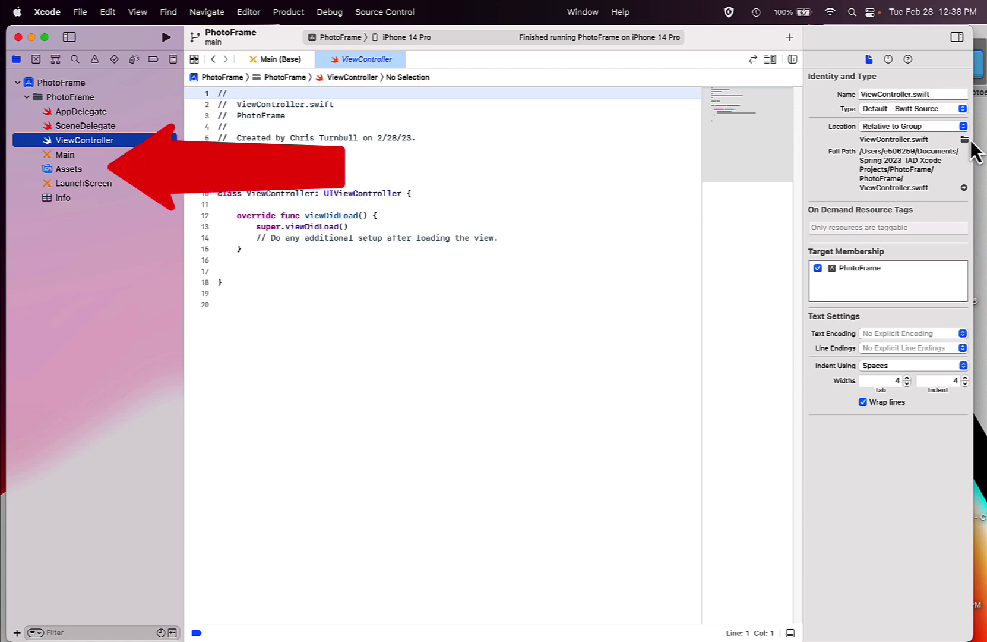
- Select Assets in the Project navigator to show the PhotoFrame asset catalog
left_click(77, 169)
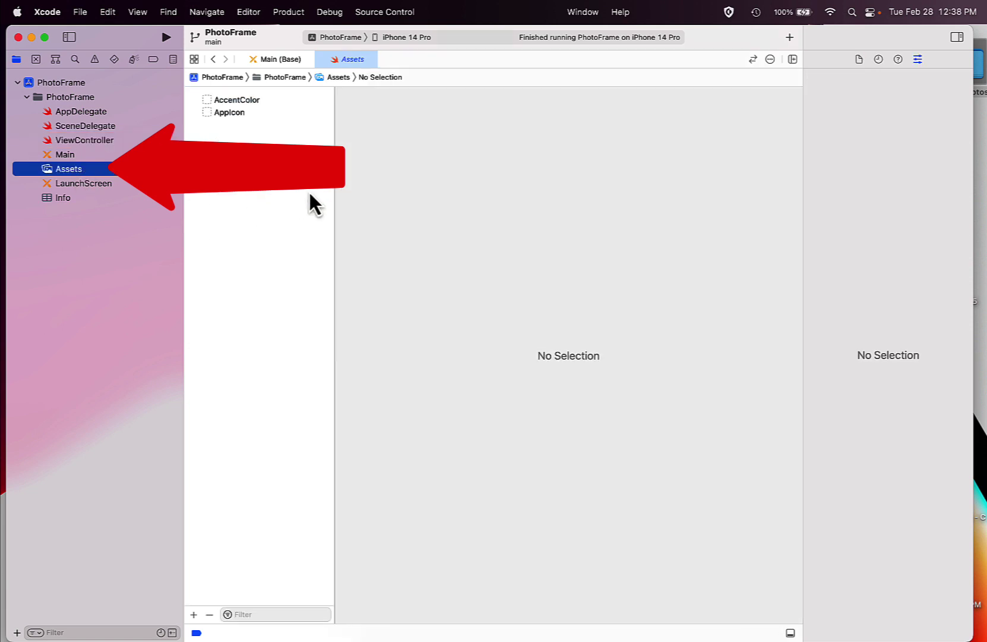
- Open the snow photos folder and drag snow-g917afcd80_640.jpg into the asset catalog as a new image set
double_click(982, 77)
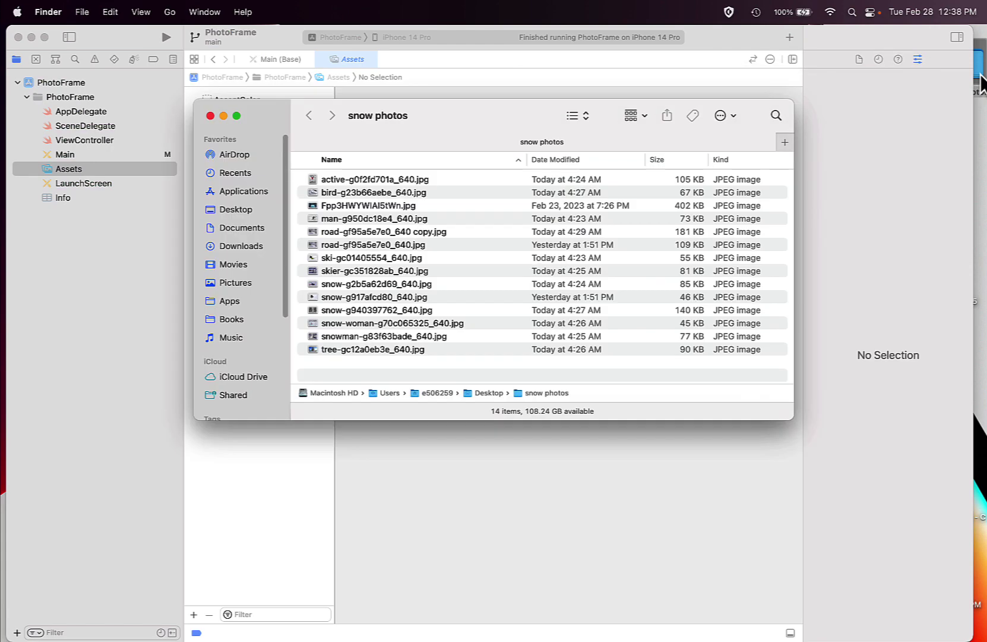
left_click_drag(441, 119, 404, 298)
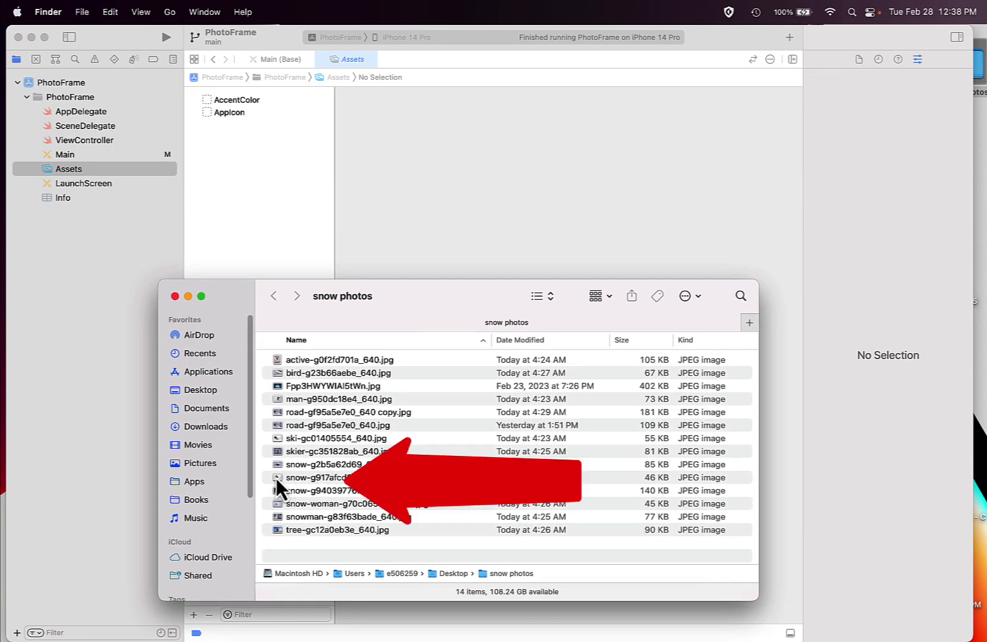
left_click_drag(277, 477, 241, 190)
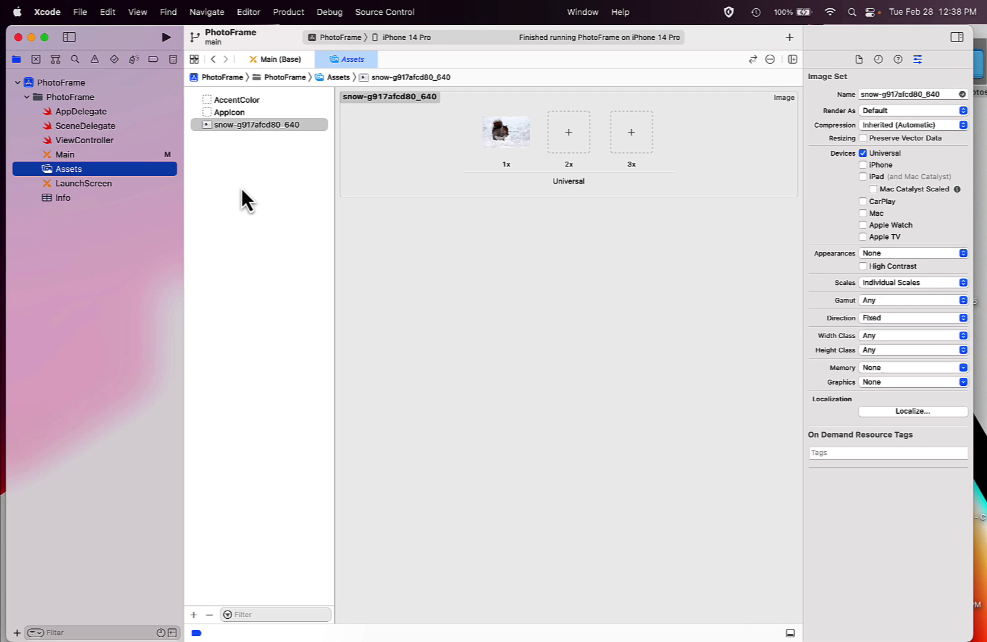